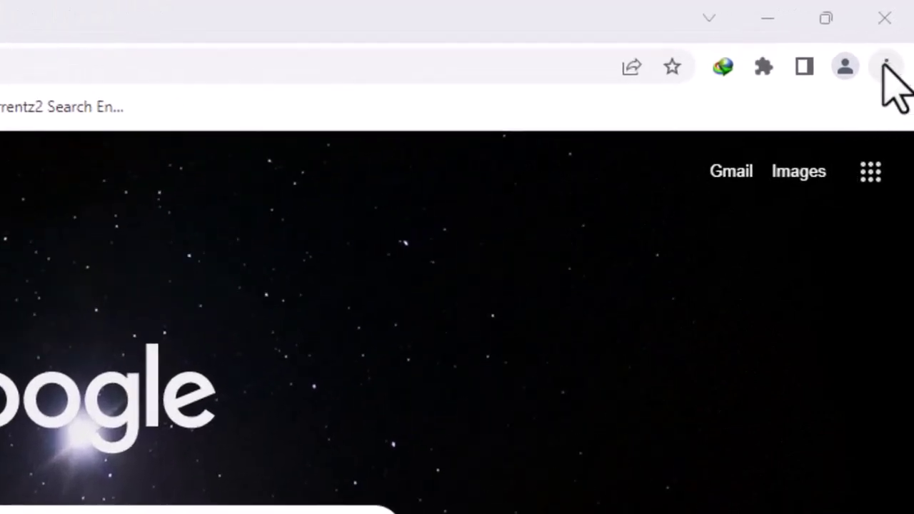
# - Go to Chrome's Extensions page through Settings, listing AdBlock, Google Docs Offline and IDM Integration Module
pyautogui.click(887, 66)
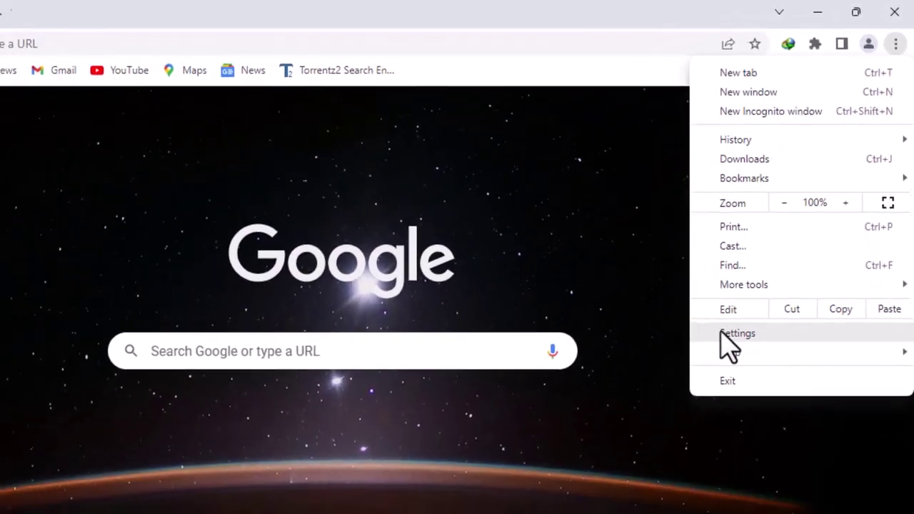
pyautogui.click(628, 506)
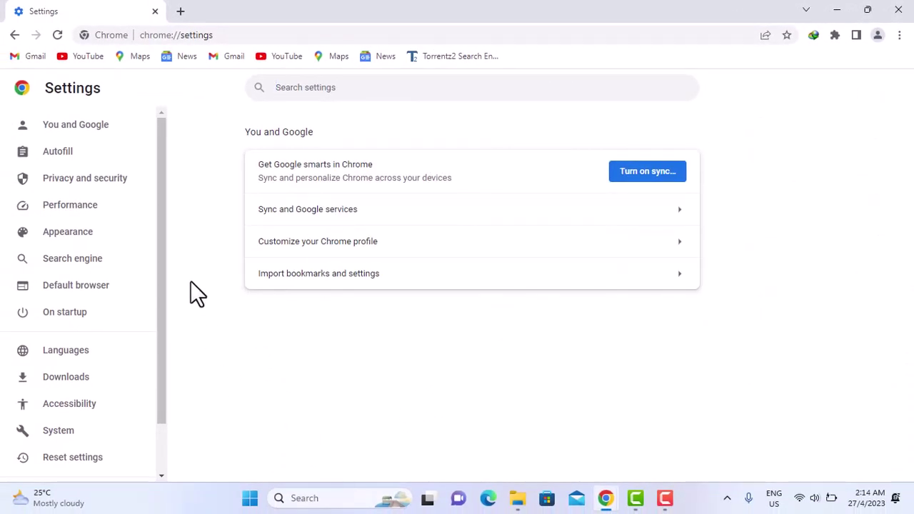
pyautogui.moveTo(160, 273); pyautogui.dragTo(163, 349)
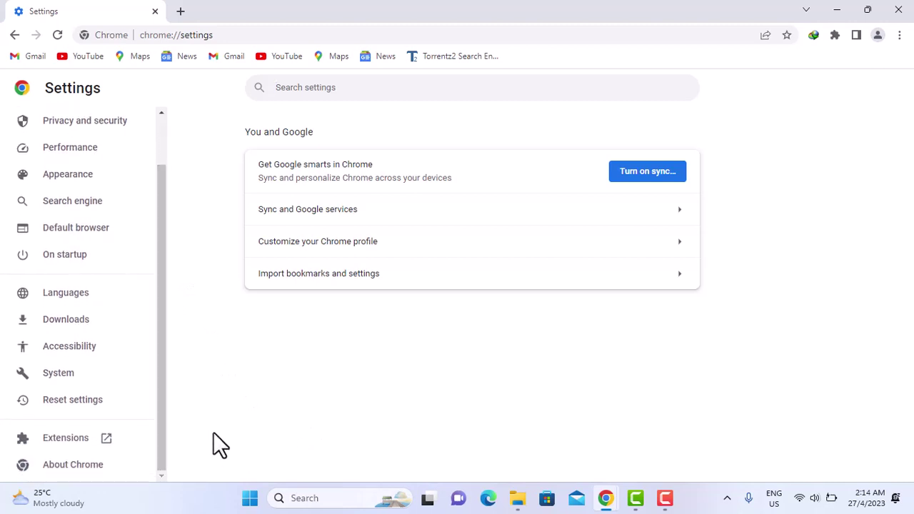
pyautogui.click(67, 443)
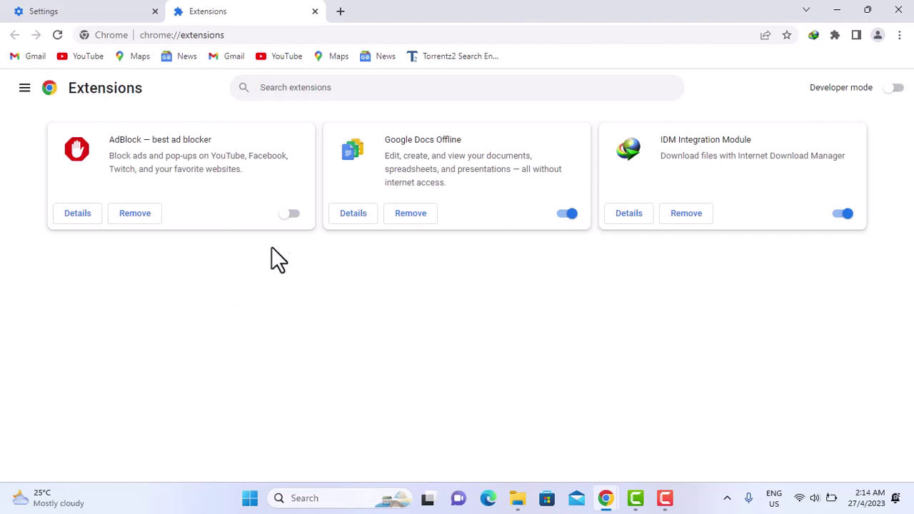
# - Open the Chrome Web Store from the Extensions menu and search it for 'veepn'
pyautogui.click(24, 90)
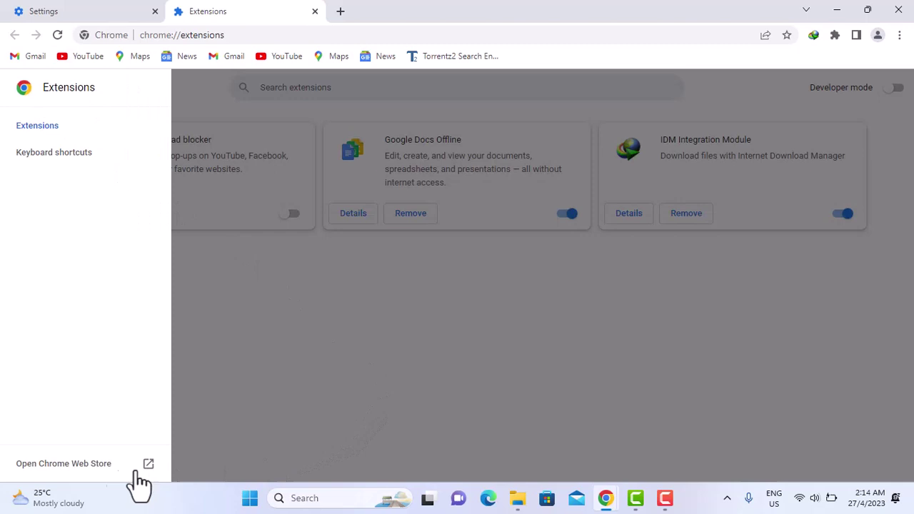
pyautogui.click(100, 468)
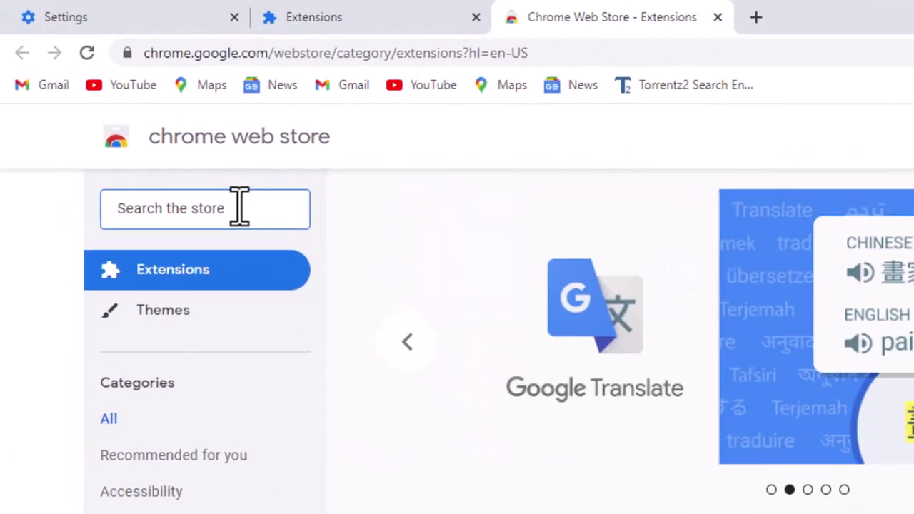
pyautogui.write('vee')
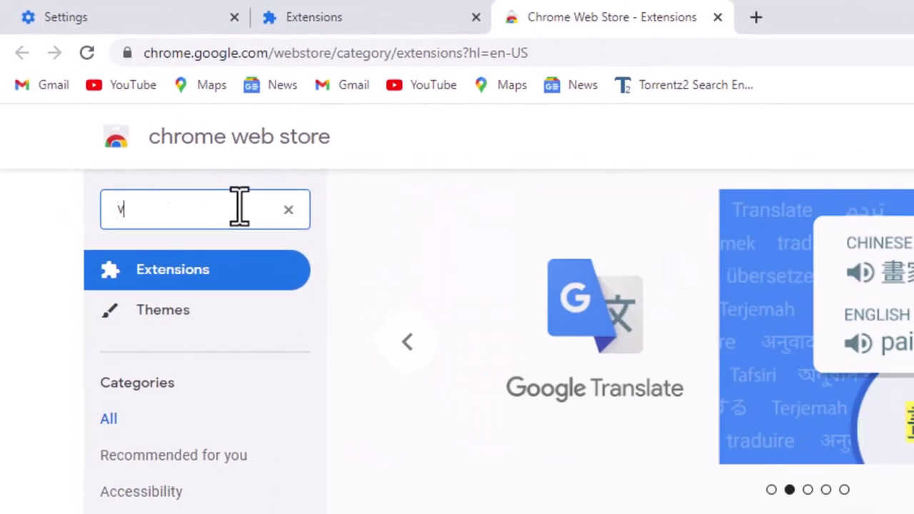
pyautogui.write('pn')
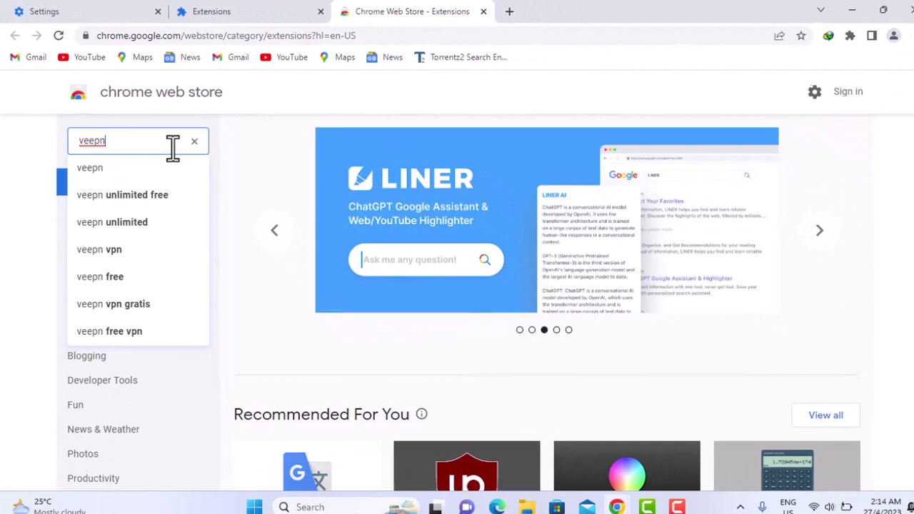
pyautogui.press('Return')
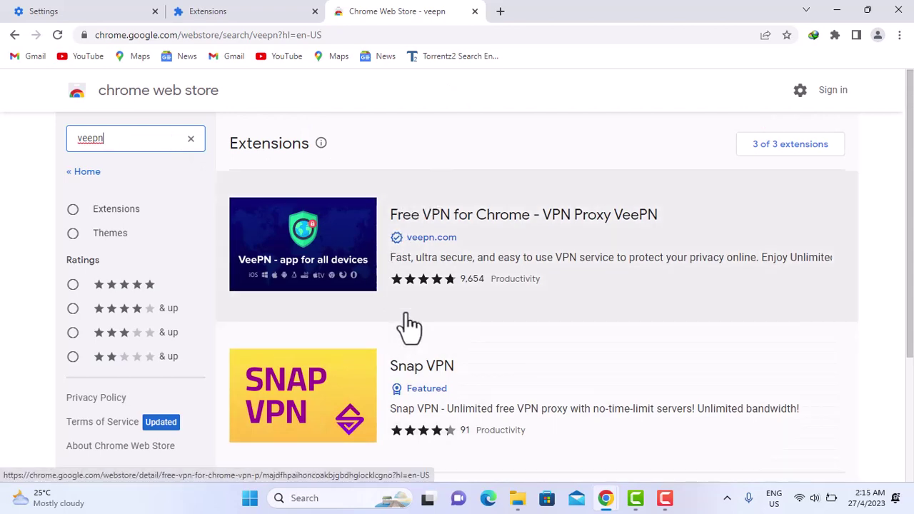
# - Add 'Free VPN for Chrome - VPN Proxy VeePN' to Chrome, accepting its permissions
pyautogui.click(274, 230)
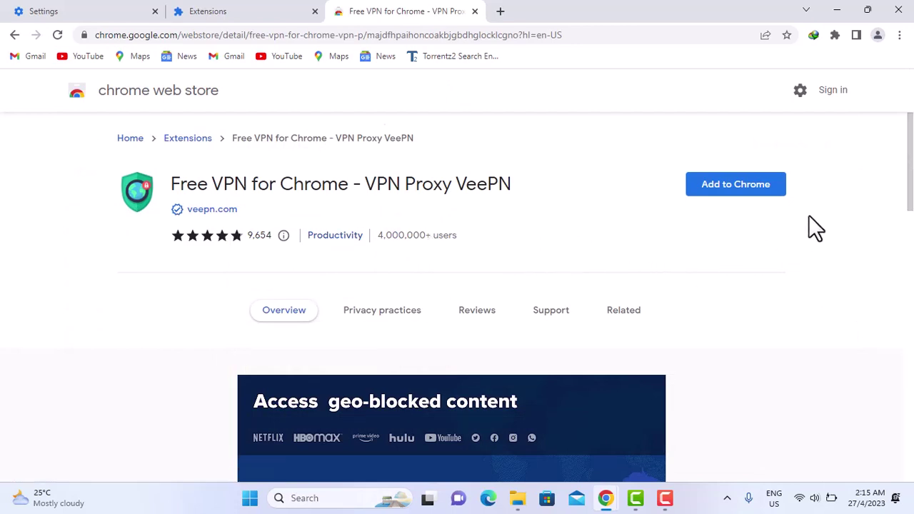
pyautogui.click(730, 196)
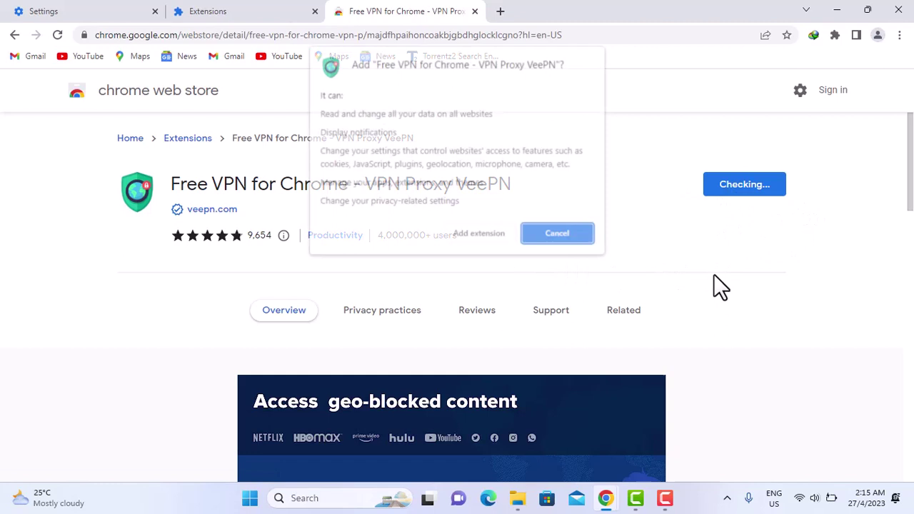
pyautogui.click(473, 235)
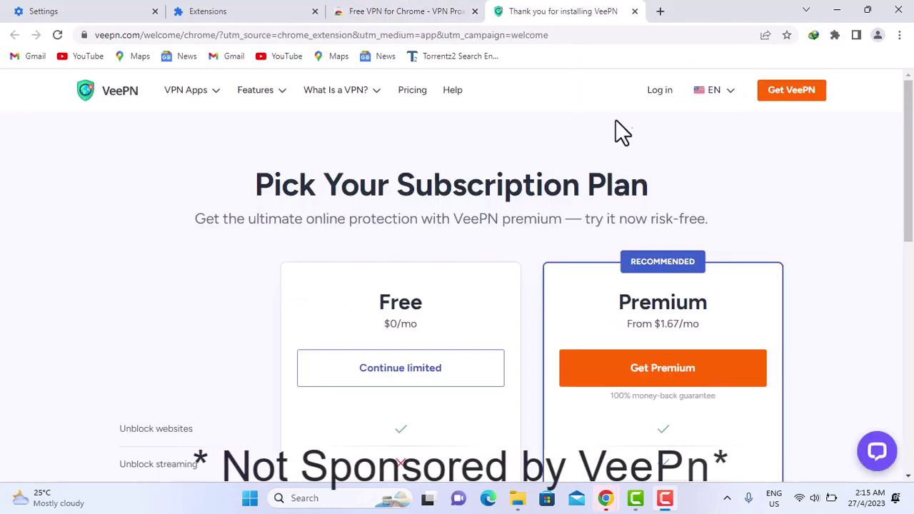
# - Close the VeePN thank-you tab and pin Free VPN to the Chrome toolbar
pyautogui.click(633, 12)
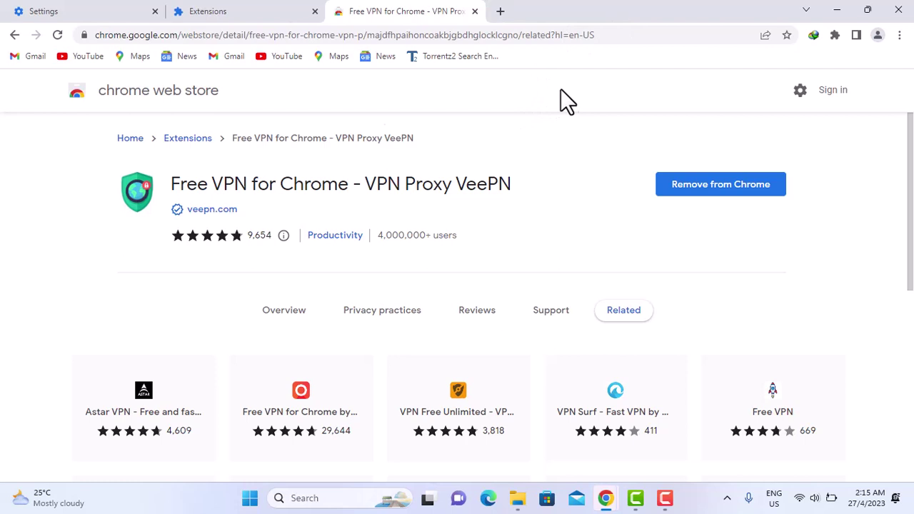
pyautogui.click(835, 36)
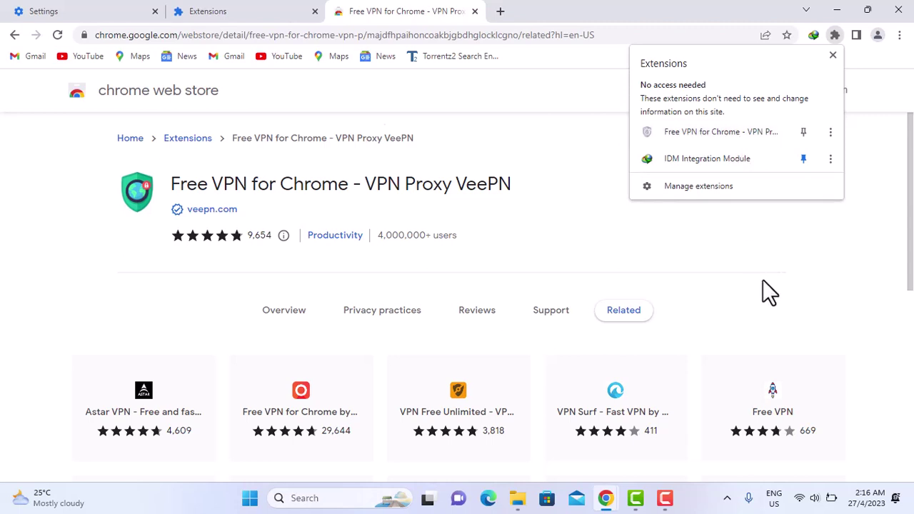
pyautogui.click(805, 132)
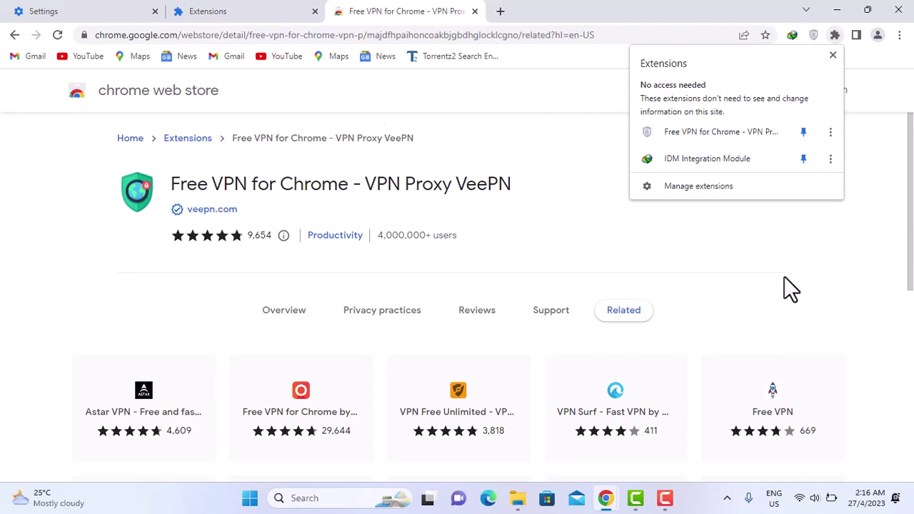
pyautogui.click(781, 270)
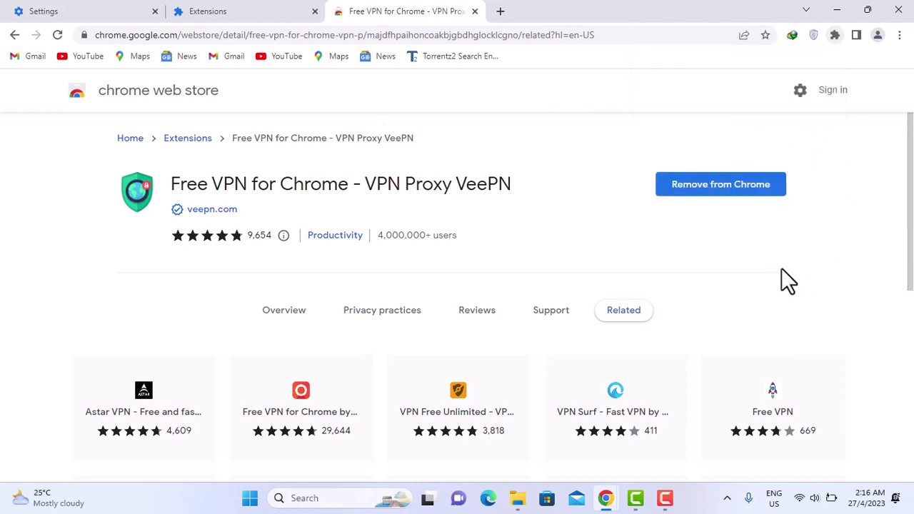
# - Get through VeePN's Continue and Start screens and connect via Amsterdam, Netherlands
pyautogui.click(814, 36)
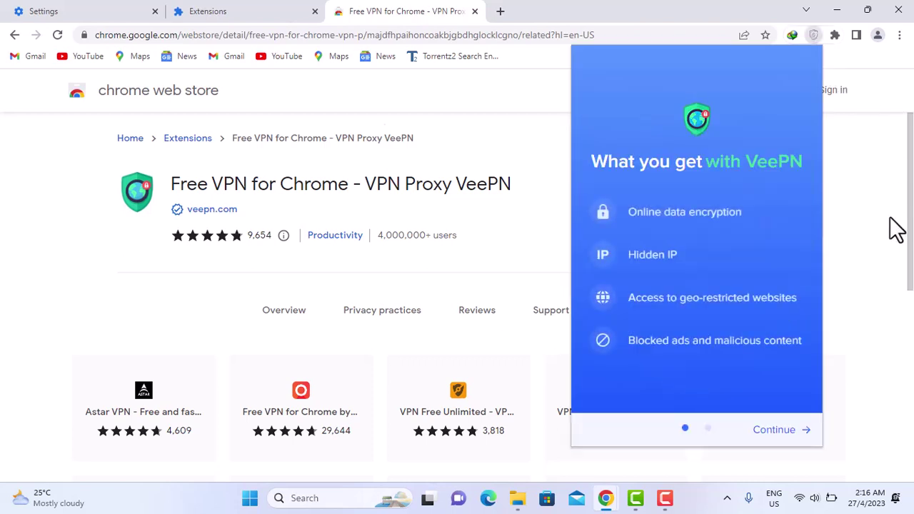
pyautogui.click(770, 434)
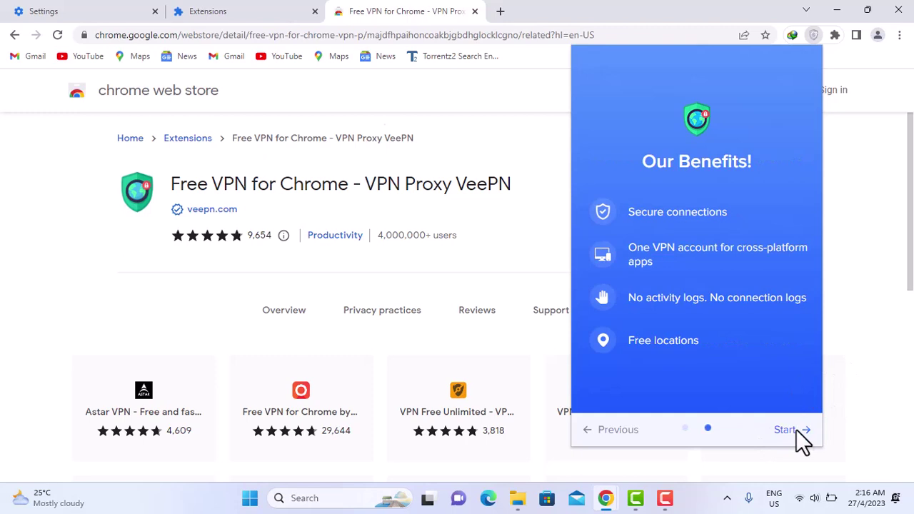
pyautogui.click(792, 431)
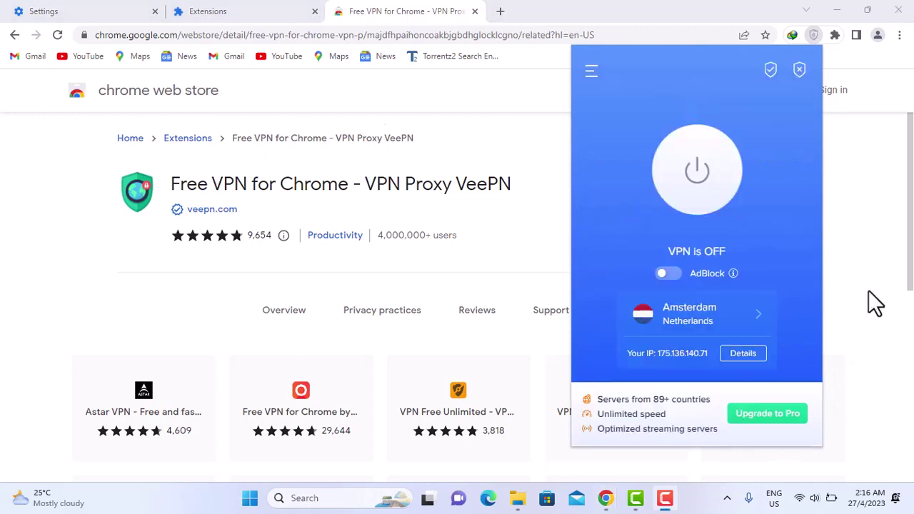
pyautogui.click(689, 168)
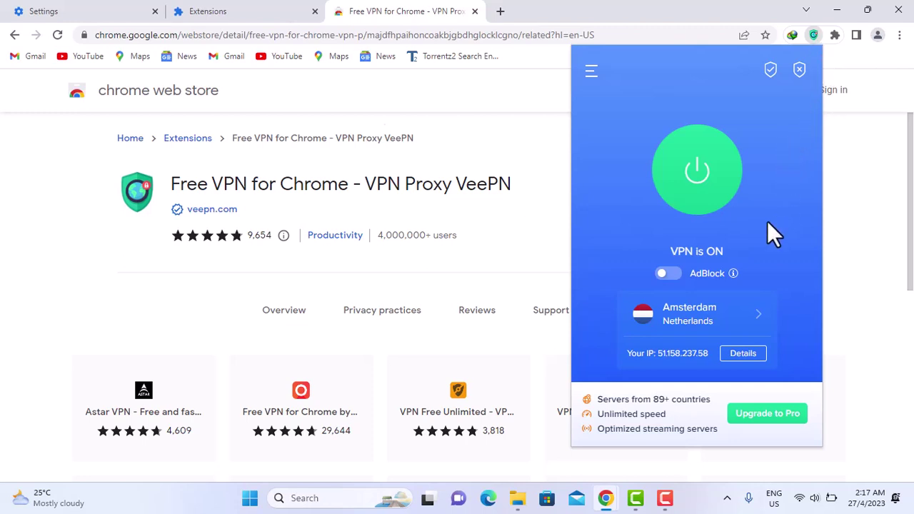
# - Disconnect the VeePN VPN and enable its AdBlock toggle
pyautogui.click(707, 175)
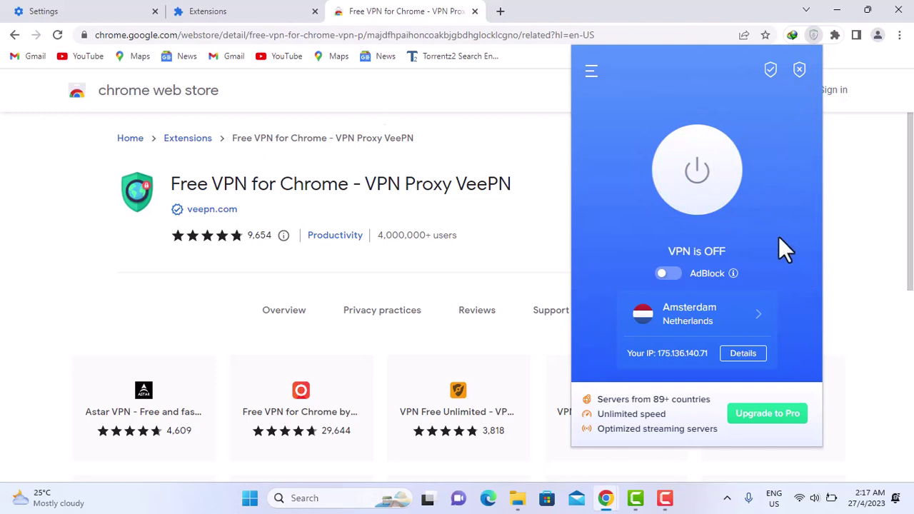
pyautogui.click(667, 275)
# - Turn AdBlock off and browse Locations: free France, Netherlands, Russia, Singapore, UK, USA servers
pyautogui.click(671, 275)
pyautogui.click(707, 314)
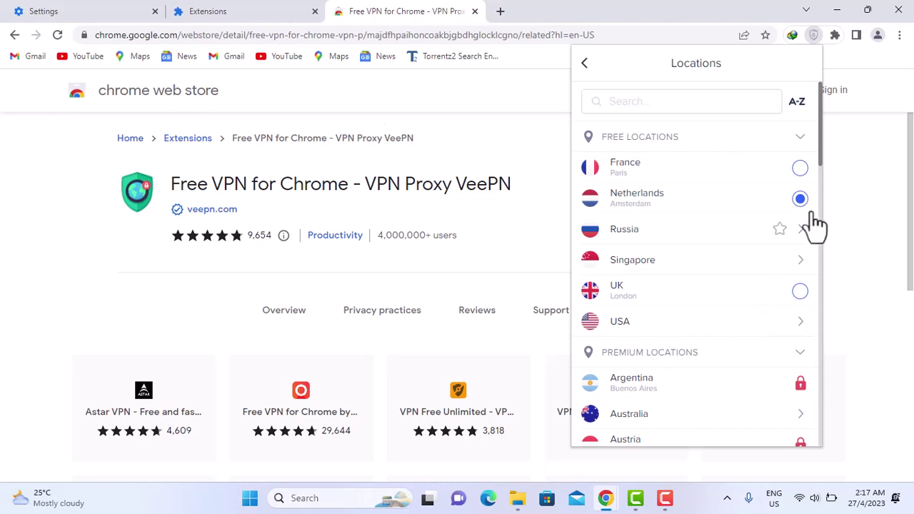
pyautogui.moveTo(818, 148); pyautogui.dragTo(819, 158)
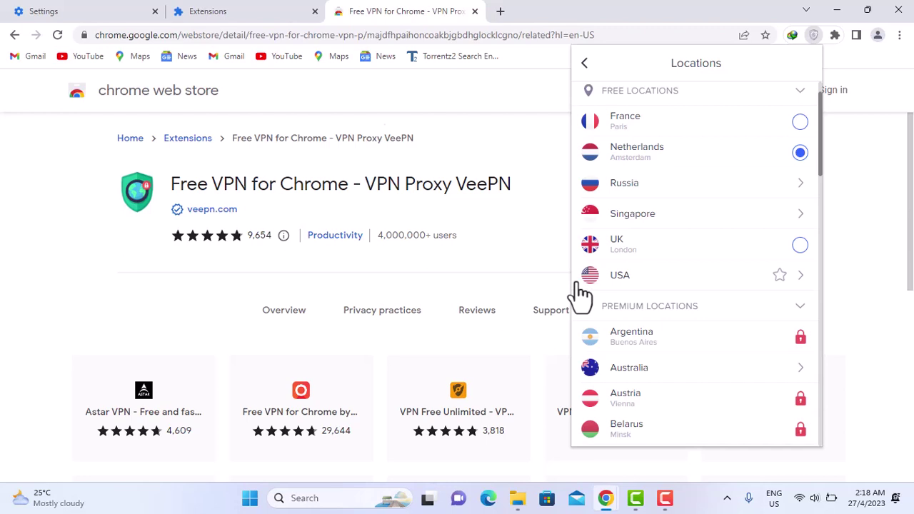
pyautogui.scroll(1, 581, 295)
pyautogui.scroll(-1, 679, 309)
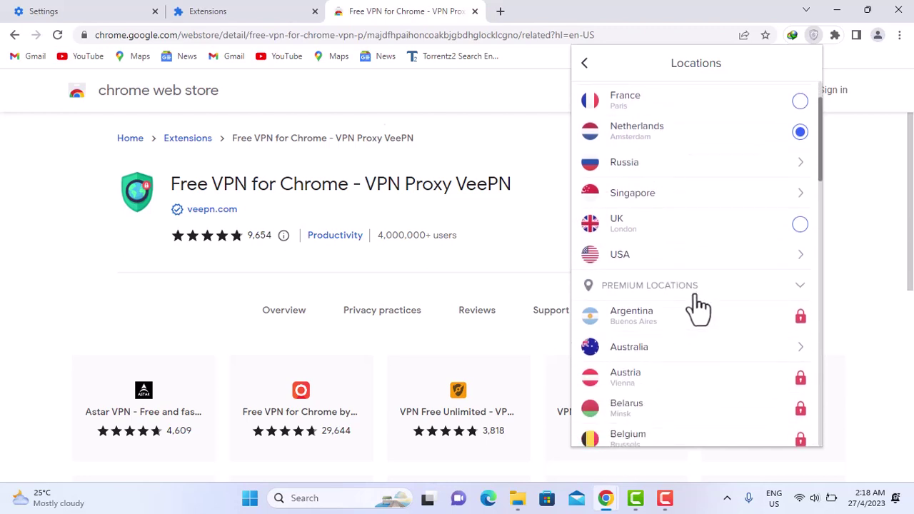
pyautogui.moveTo(820, 150); pyautogui.dragTo(823, 270)
pyautogui.moveTo(826, 280); pyautogui.dragTo(818, 135)
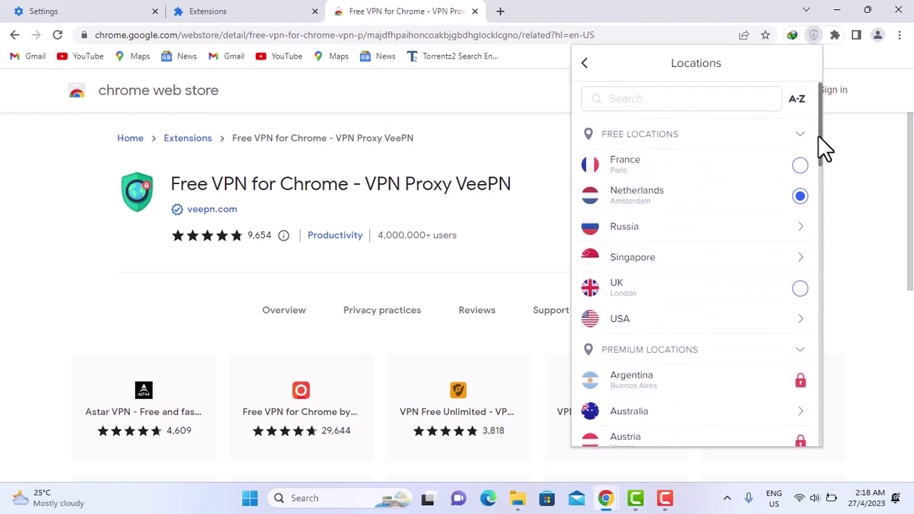
# - Return from Locations to VeePN's main screen and close the panel
pyautogui.click(584, 66)
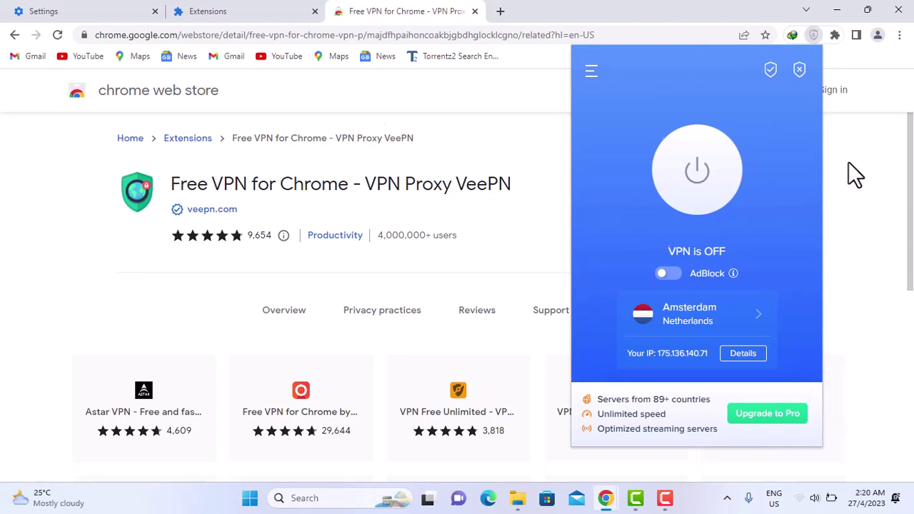
pyautogui.click(850, 163)
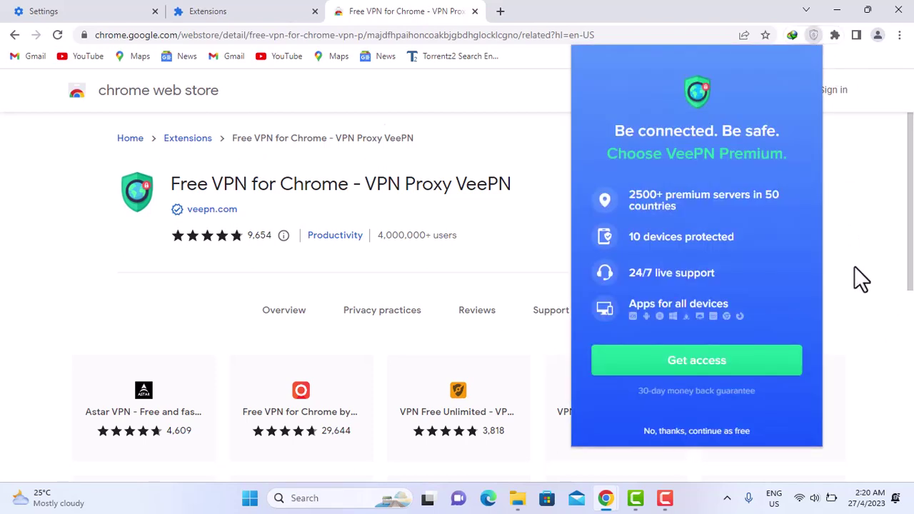
# - Choose 'No, thanks, continue as free', reconnect through Amsterdam, and close the VeePN panel
pyautogui.click(699, 431)
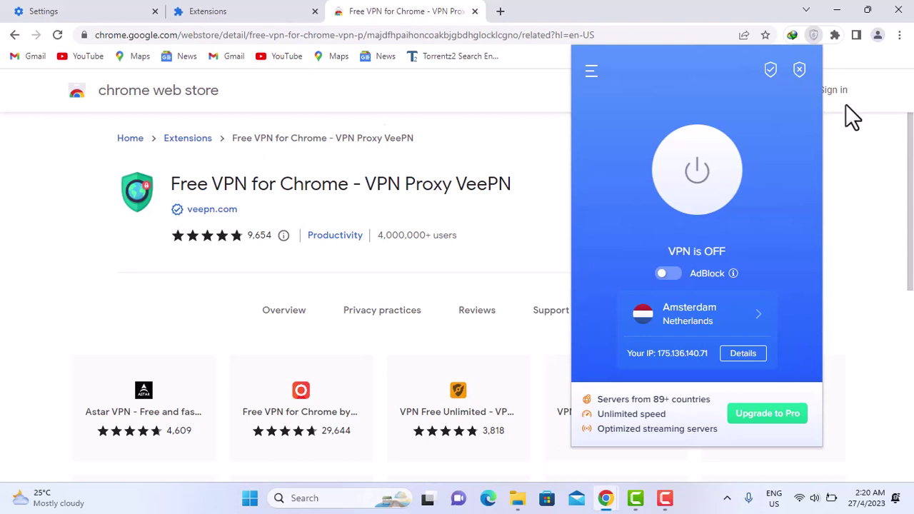
pyautogui.click(704, 187)
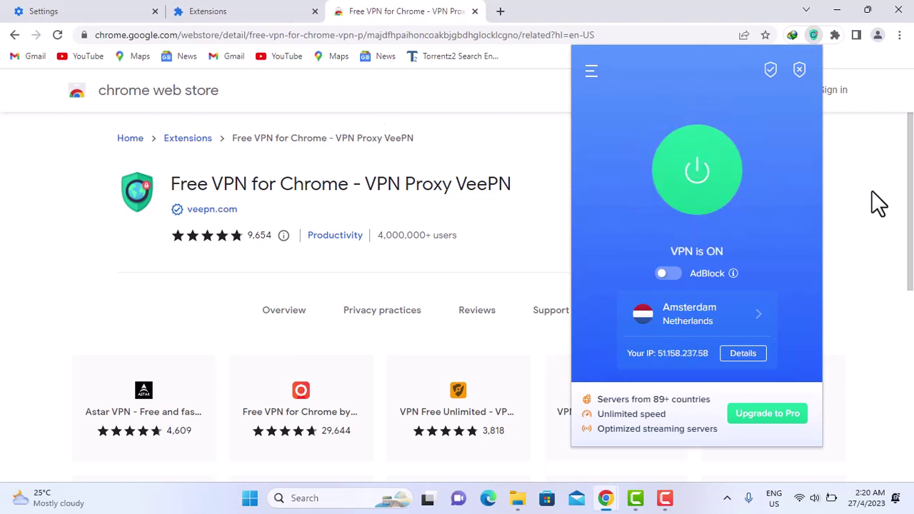
pyautogui.click(860, 182)
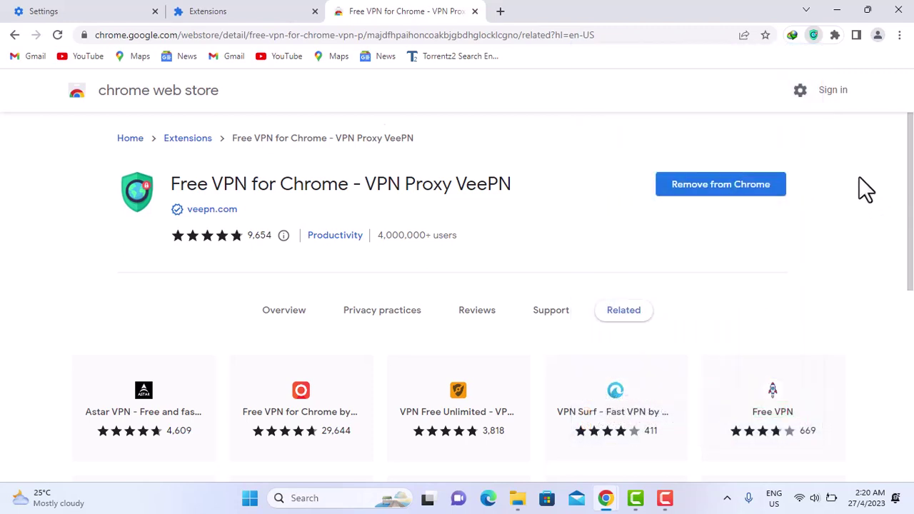